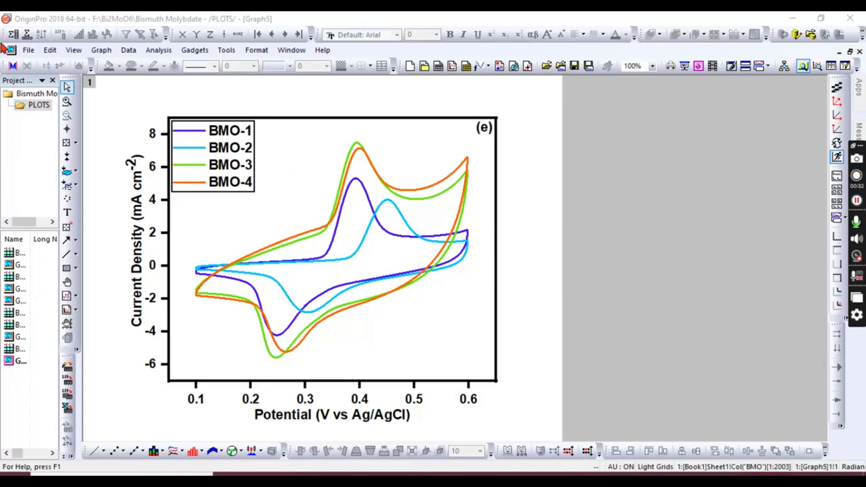
- Open the graph export settings and set the export path to F:\Graphs, agreeing to create the missing directory
{"action": "left_click", "coordinate": [26, 53]}
{"action": "left_click", "coordinate": [27, 54]}
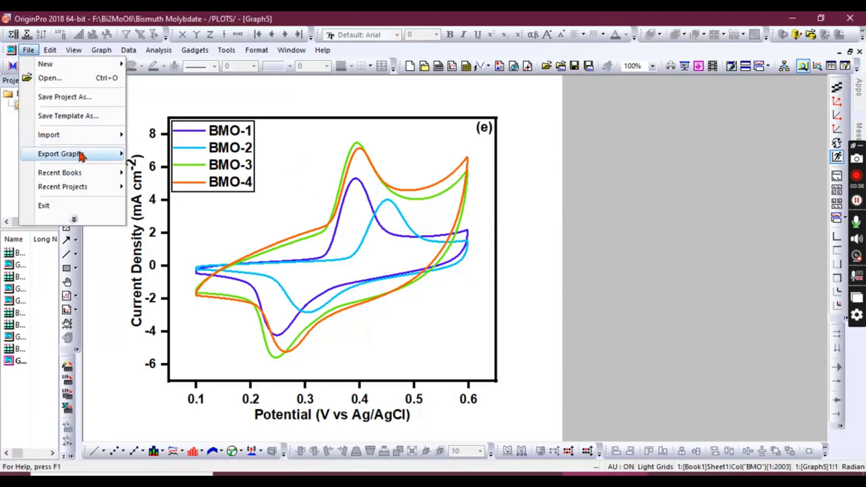
{"action": "mouse_move", "coordinate": [81, 157]}
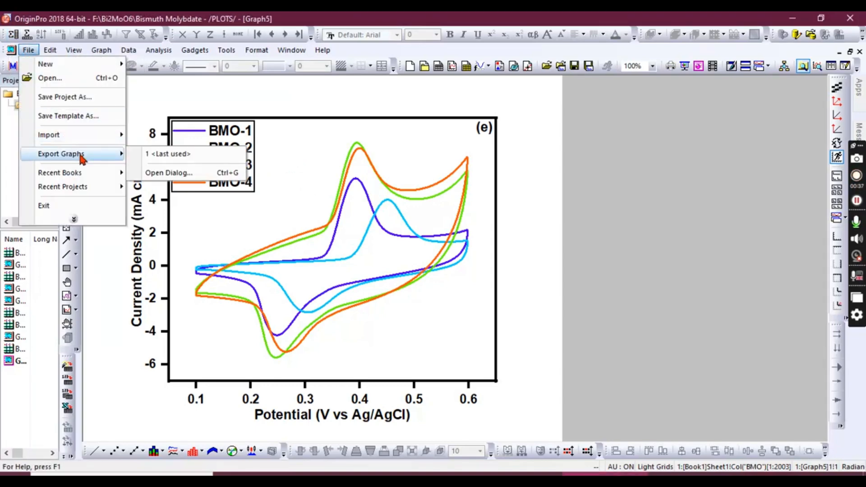
{"action": "left_click", "coordinate": [177, 175]}
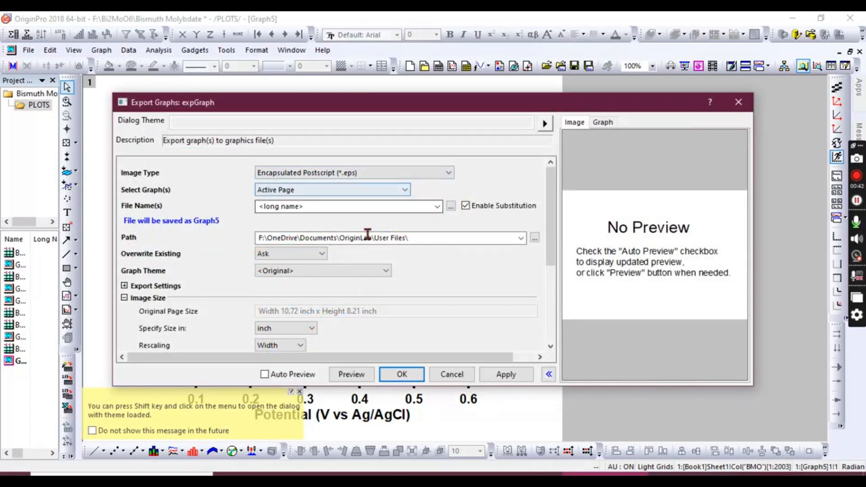
{"action": "left_click", "coordinate": [519, 237]}
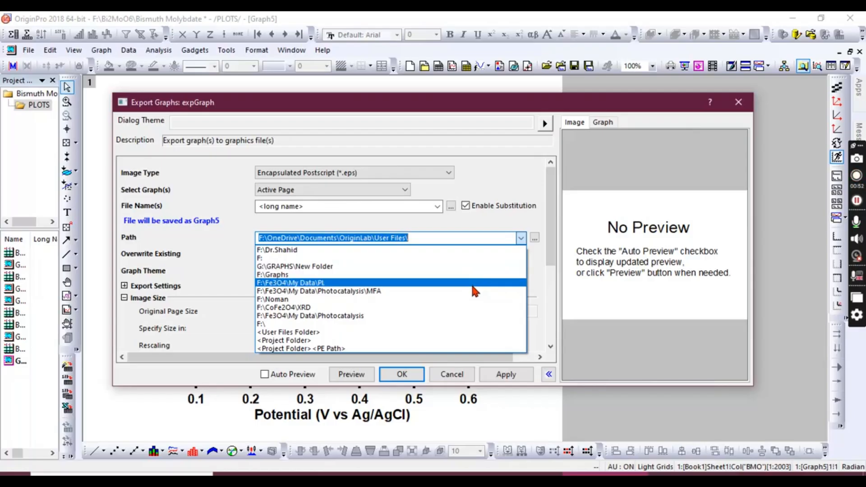
{"action": "left_click", "coordinate": [470, 283]}
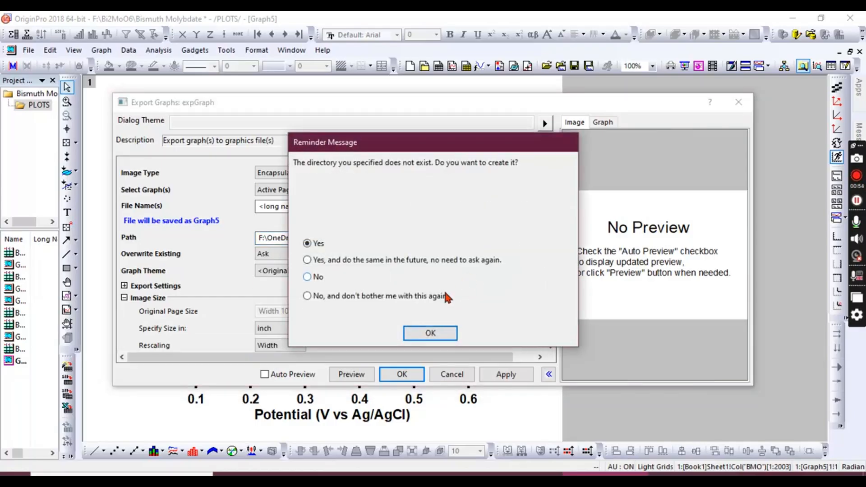
{"action": "left_click", "coordinate": [424, 332]}
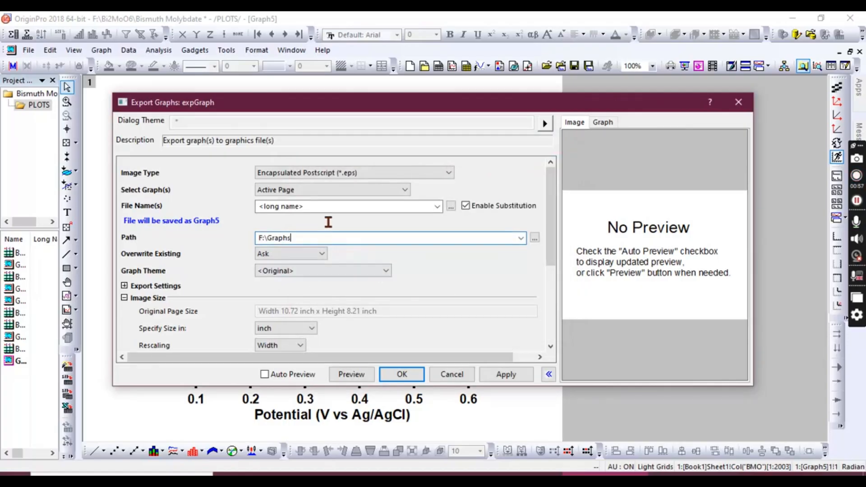
- Set the export image type to Tag Image File (*.tif,*.tiff), apply the settings and close the export dialog
{"action": "left_click", "coordinate": [449, 173]}
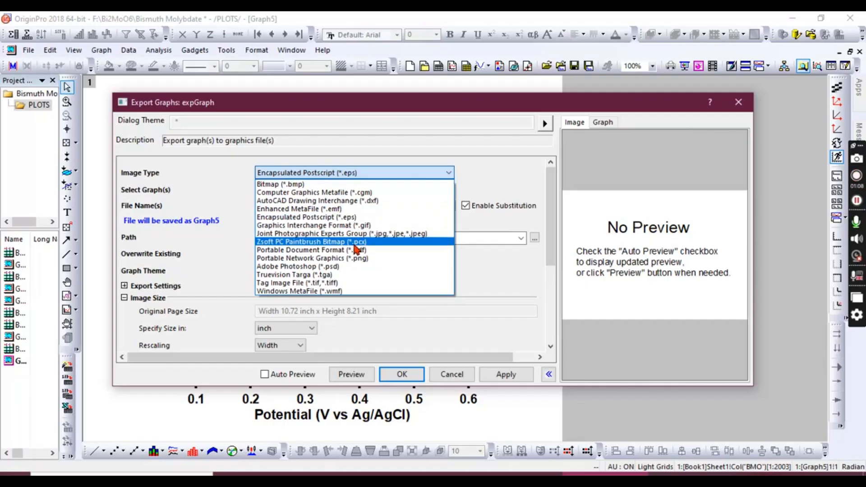
{"action": "left_click", "coordinate": [345, 284]}
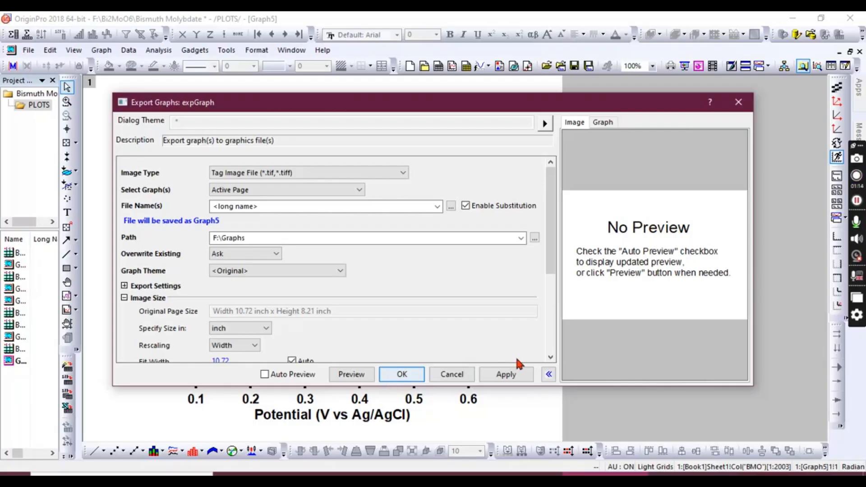
{"action": "left_click", "coordinate": [502, 374]}
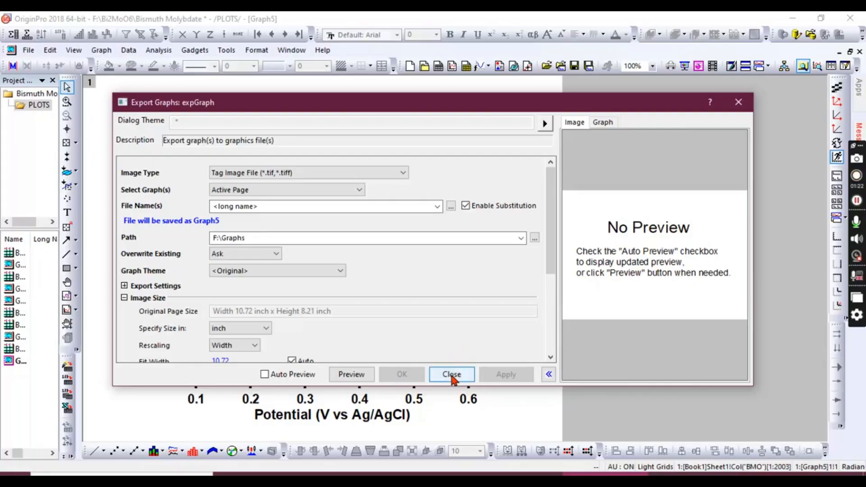
{"action": "left_click", "coordinate": [452, 376]}
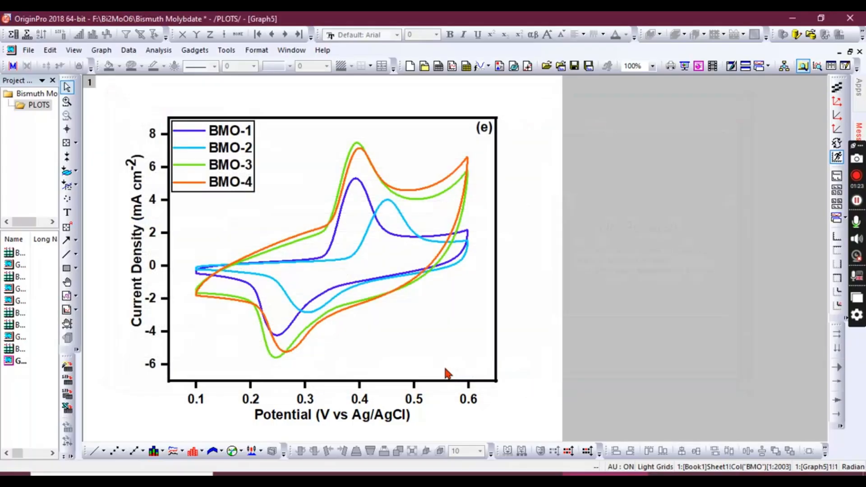
- Export the graph with the last used export settings, agreeing to create the missing directory
{"action": "left_click", "coordinate": [26, 52]}
{"action": "mouse_move", "coordinate": [69, 154]}
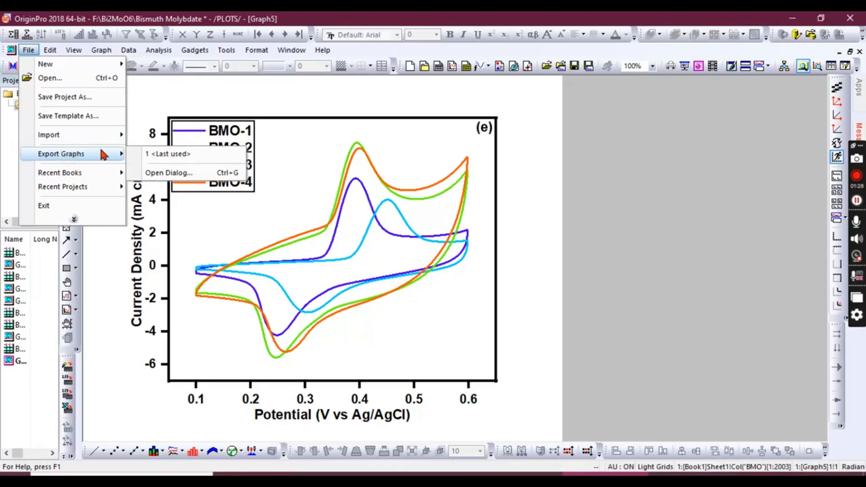
{"action": "left_click", "coordinate": [166, 155]}
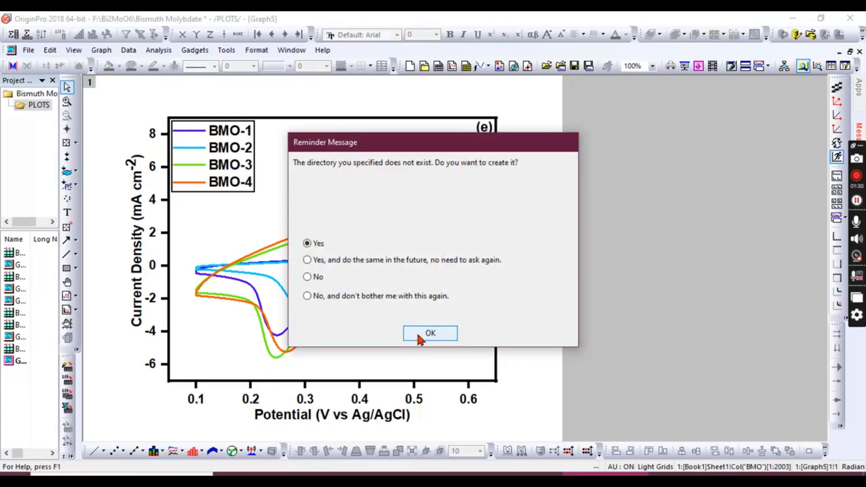
{"action": "left_click", "coordinate": [417, 336]}
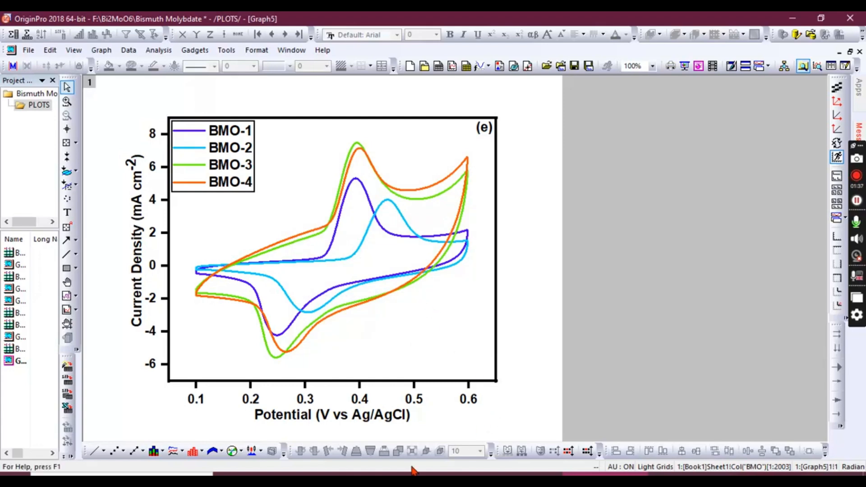
- Switch to File Explorer, view Graph5.tif from F:\Graphs at full window size, and return to OriginPro
{"action": "key", "text": "alt+Tab"}
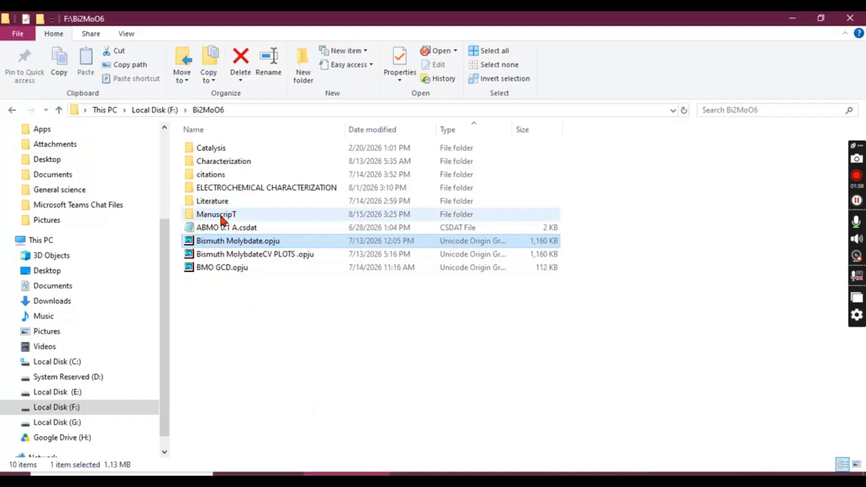
{"action": "left_click", "coordinate": [161, 111]}
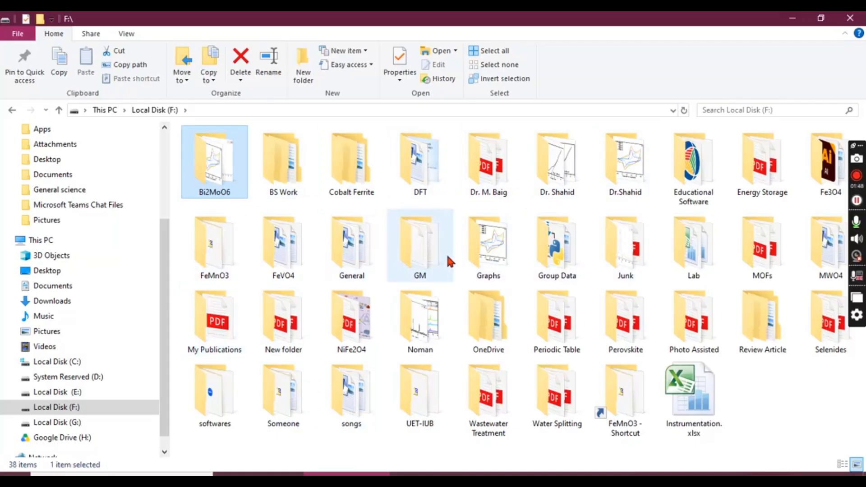
{"action": "double_click", "coordinate": [485, 251]}
{"action": "double_click", "coordinate": [226, 168]}
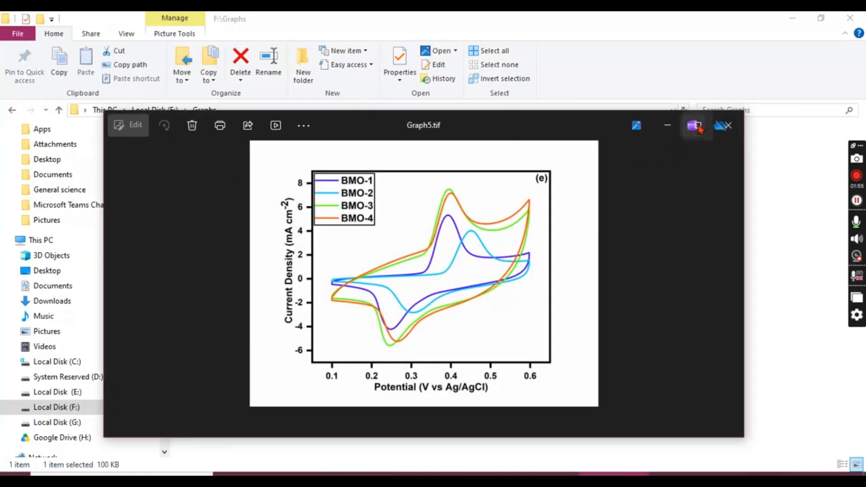
{"action": "left_click", "coordinate": [697, 125]}
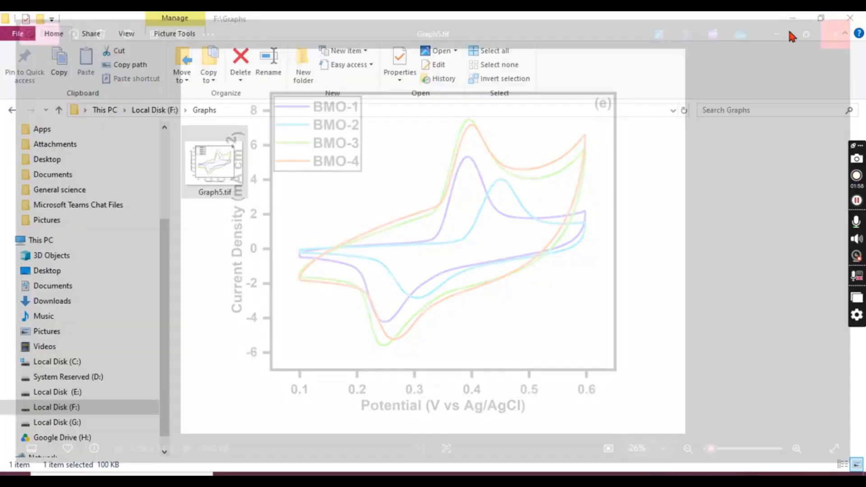
{"action": "left_click", "coordinate": [851, 27]}
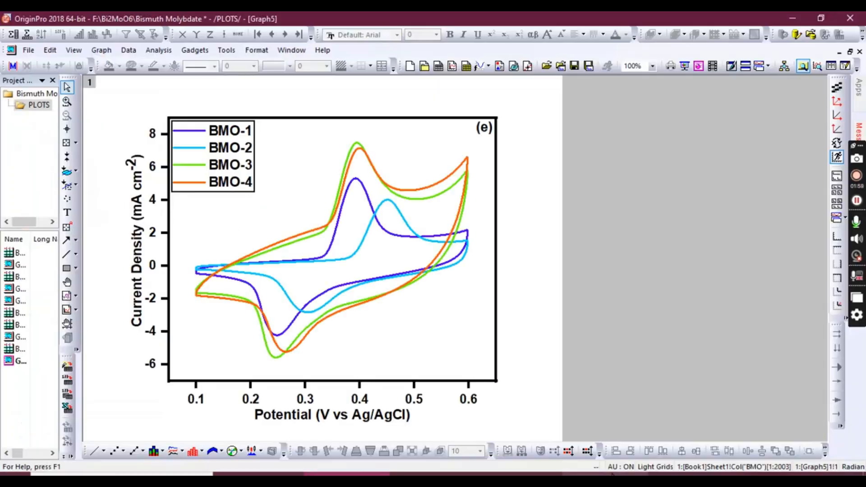
{"action": "left_click", "coordinate": [607, 474]}
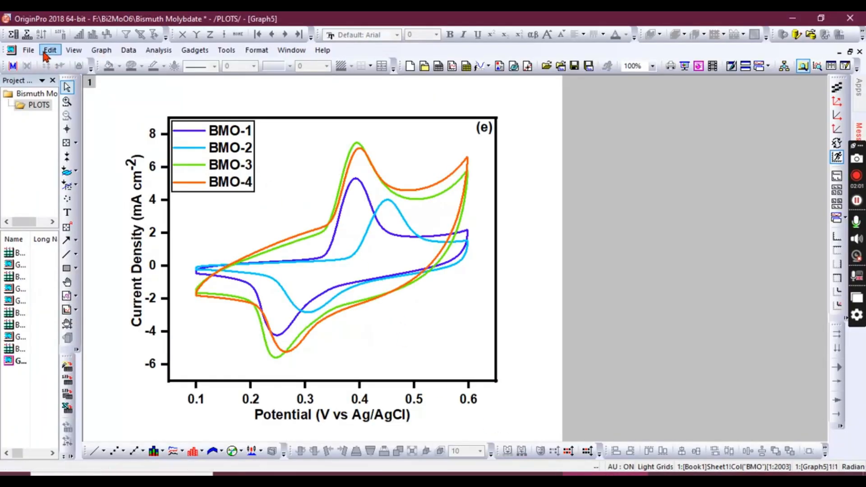
- Reopen the graph export settings and set the export path to F:\Graphs
{"action": "left_click", "coordinate": [29, 50]}
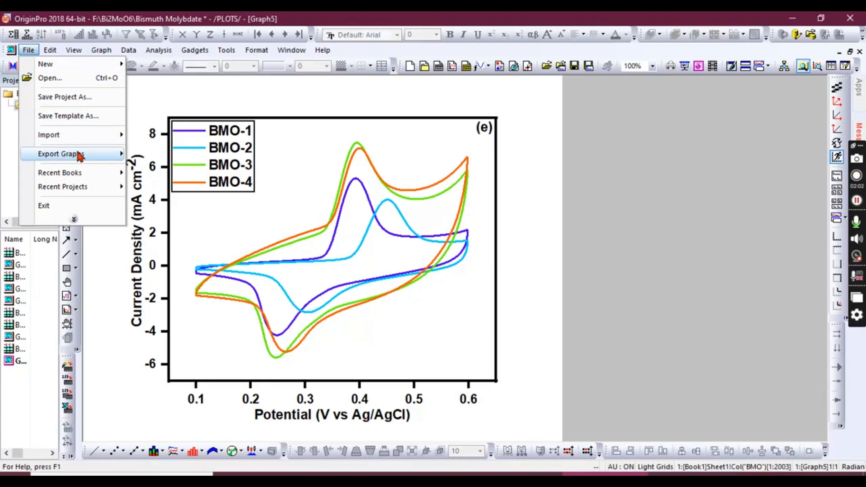
{"action": "mouse_move", "coordinate": [79, 154]}
{"action": "left_click", "coordinate": [184, 172]}
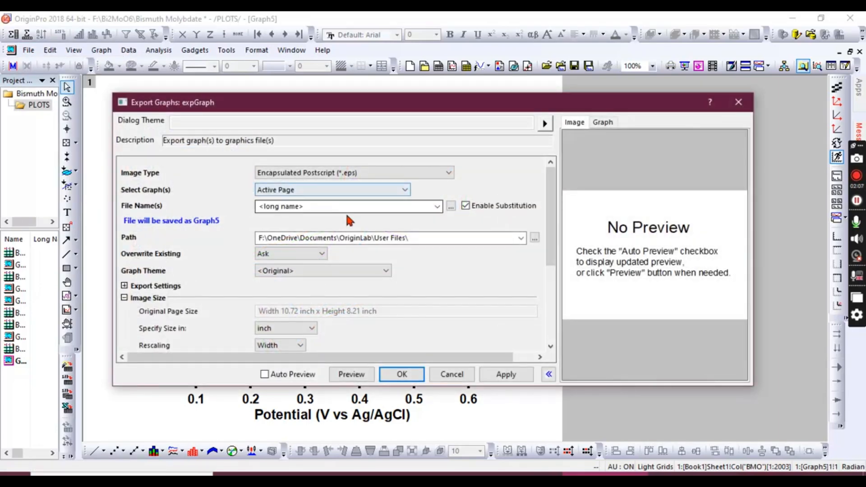
{"action": "left_click", "coordinate": [462, 234]}
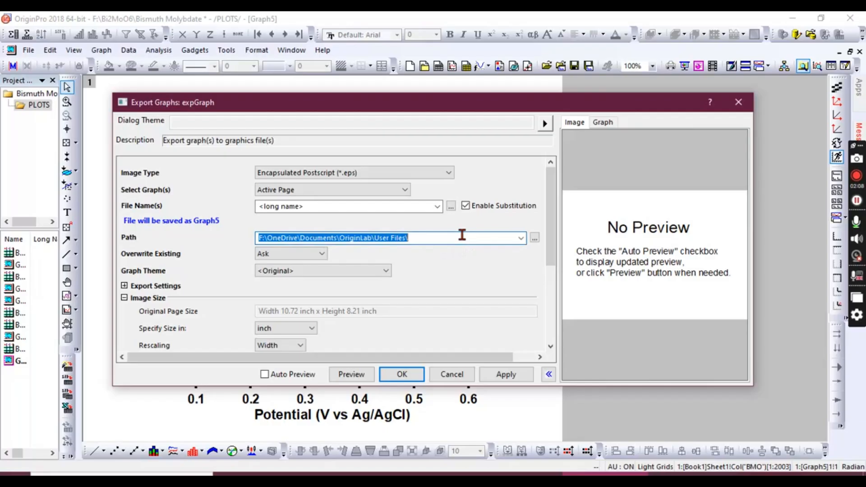
{"action": "left_click", "coordinate": [521, 242]}
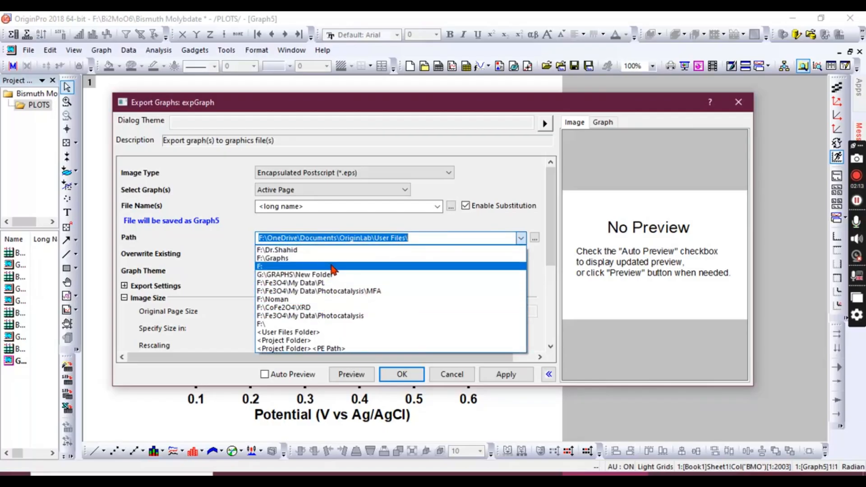
{"action": "left_click", "coordinate": [335, 258]}
- Set the image type to Portable Document Format (*.pdf) and export the active graph page
{"action": "left_click", "coordinate": [428, 172]}
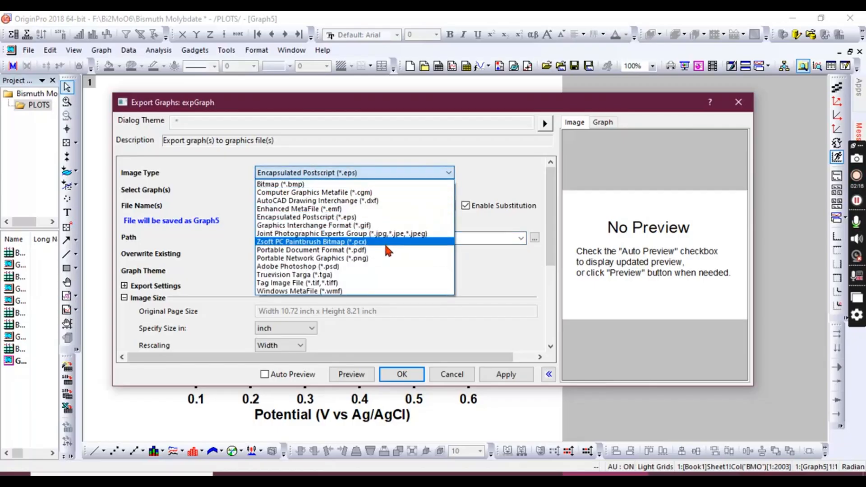
{"action": "left_click", "coordinate": [387, 250]}
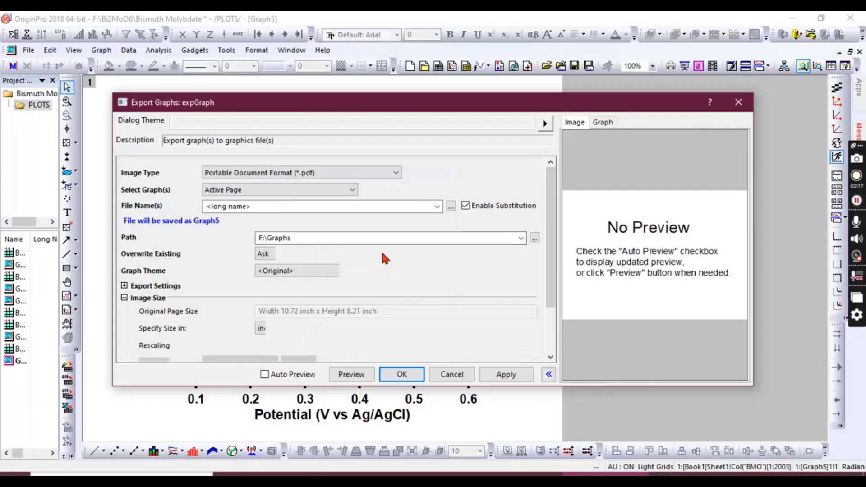
{"action": "left_click", "coordinate": [411, 373]}
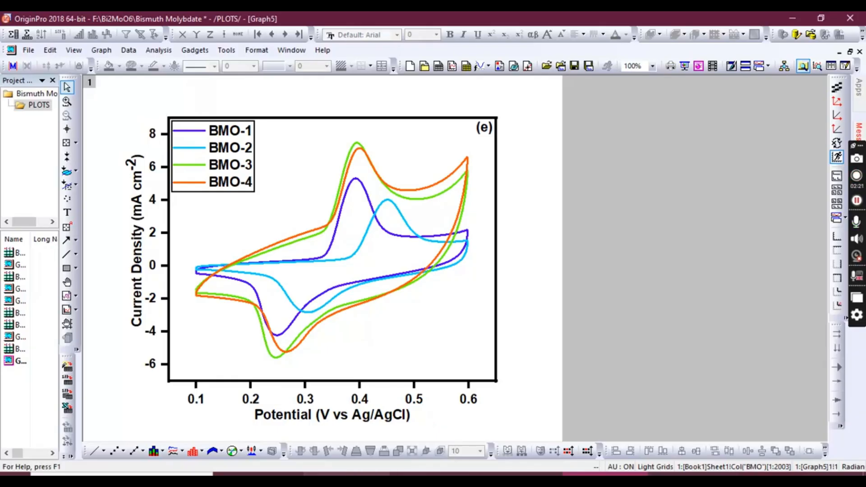
- Switch to File Explorer, view Graph5.pdf from F:\Graphs at full window size, and return to OriginPro
{"action": "left_click", "coordinate": [346, 475]}
{"action": "double_click", "coordinate": [203, 173]}
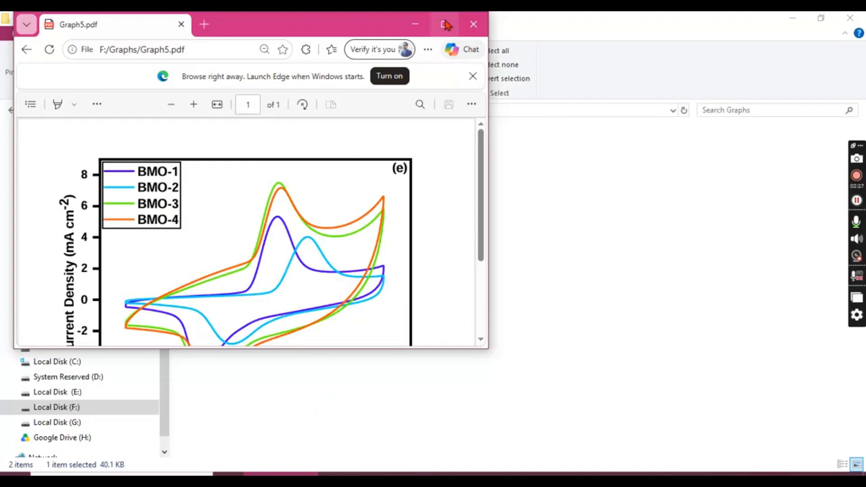
{"action": "left_click", "coordinate": [445, 23]}
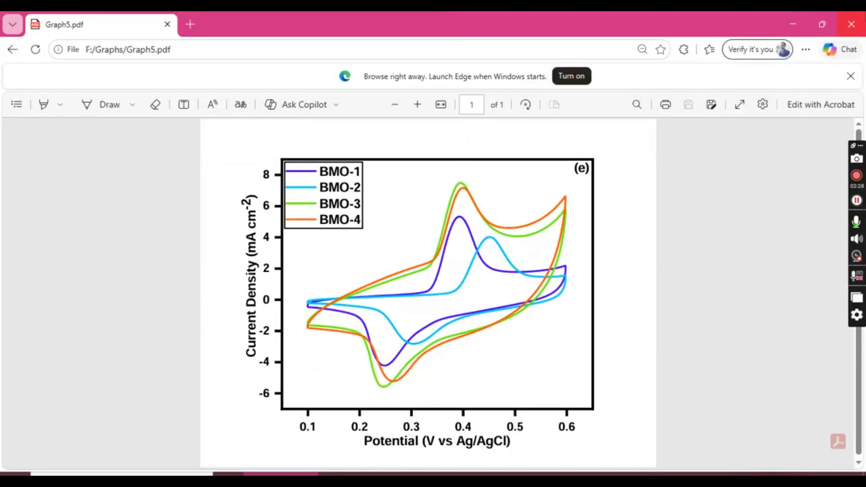
{"action": "left_click", "coordinate": [789, 22]}
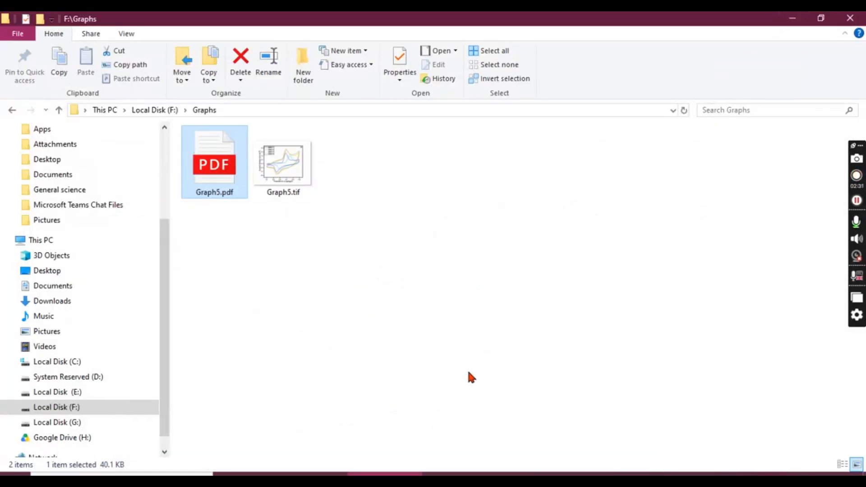
{"action": "mouse_move", "coordinate": [385, 473]}
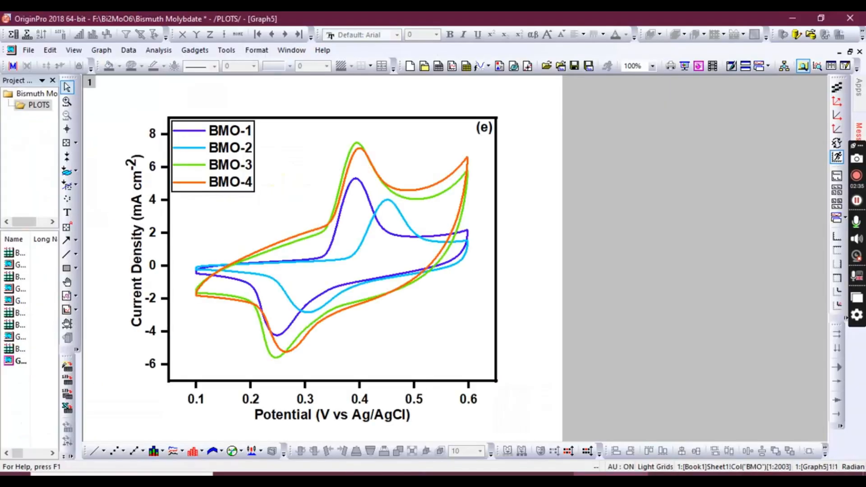
{"action": "left_click", "coordinate": [557, 442]}
- Copy the graph as a picture and paste it into the blank Word document
{"action": "right_click", "coordinate": [414, 332]}
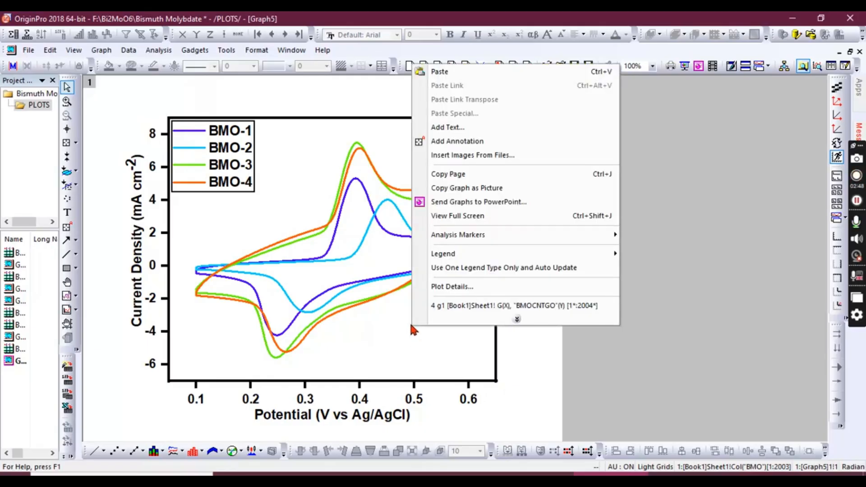
{"action": "right_click", "coordinate": [375, 310]}
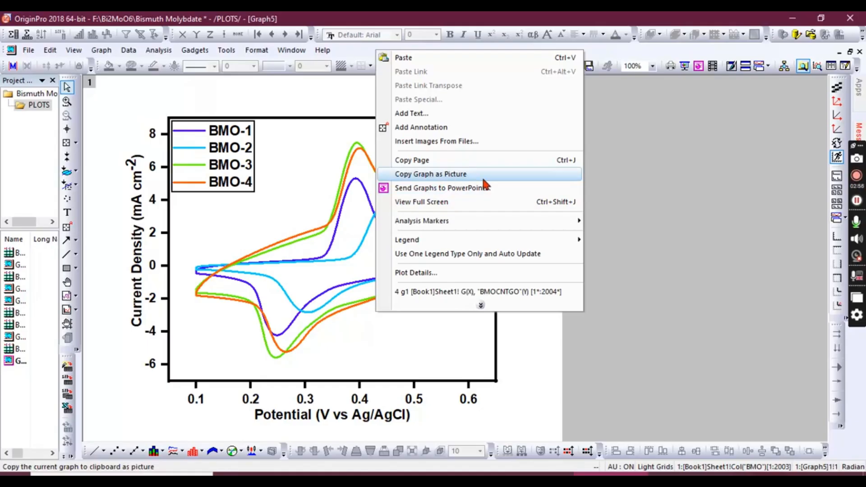
{"action": "left_click", "coordinate": [494, 178]}
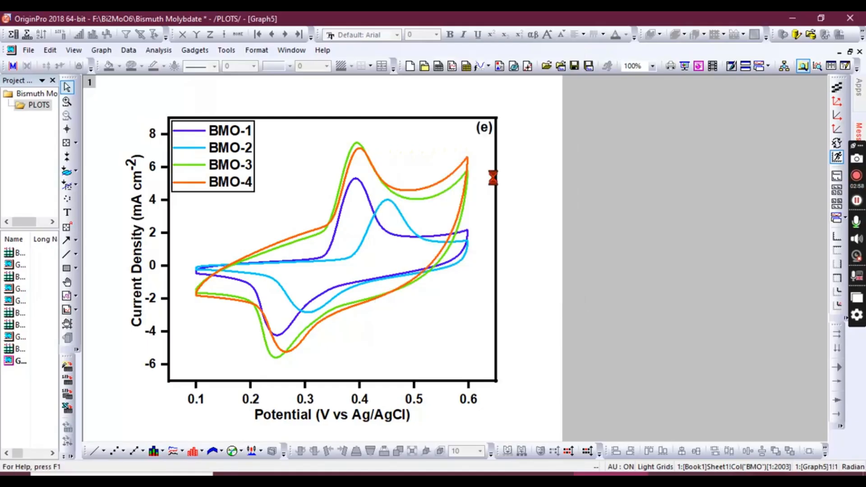
{"action": "left_click", "coordinate": [533, 474]}
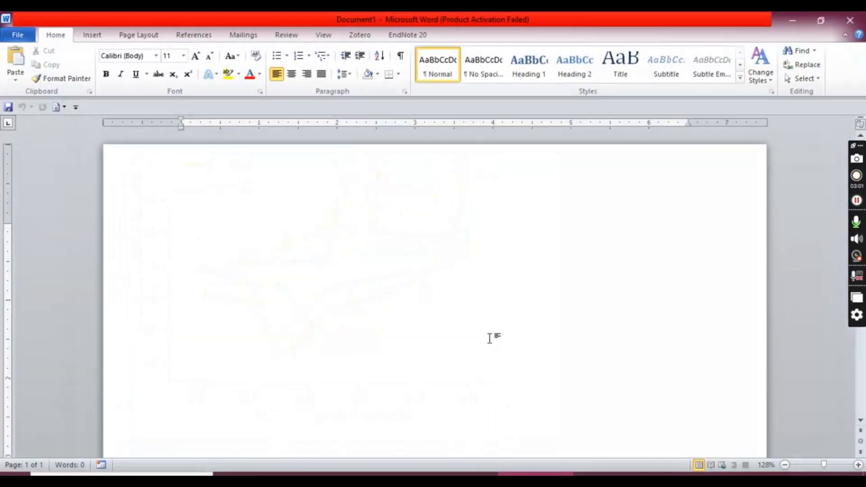
{"action": "key", "text": "ctrl+v"}
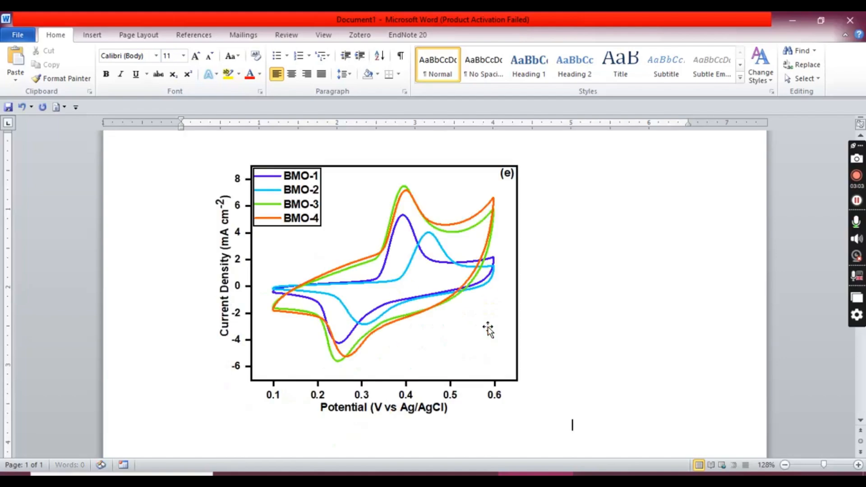
- Set the text wrapping of the pasted graph (e) picture to Tight
{"action": "left_click", "coordinate": [465, 317]}
{"action": "right_click", "coordinate": [465, 317]}
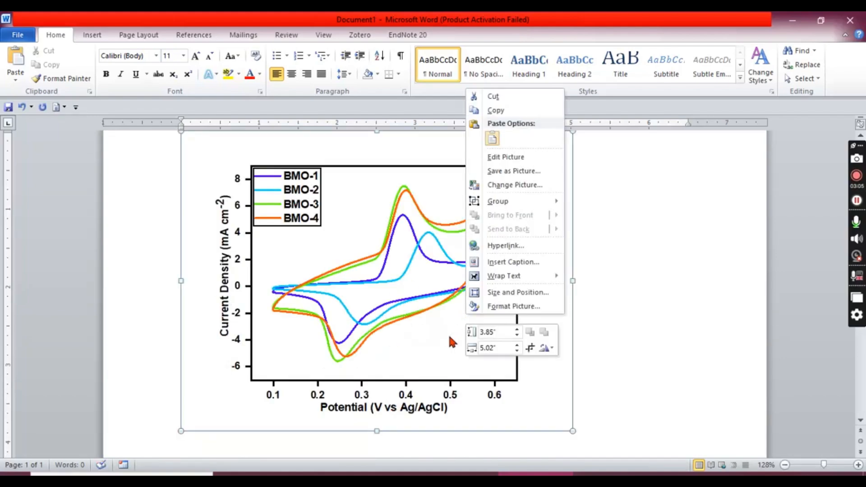
{"action": "left_click", "coordinate": [400, 339]}
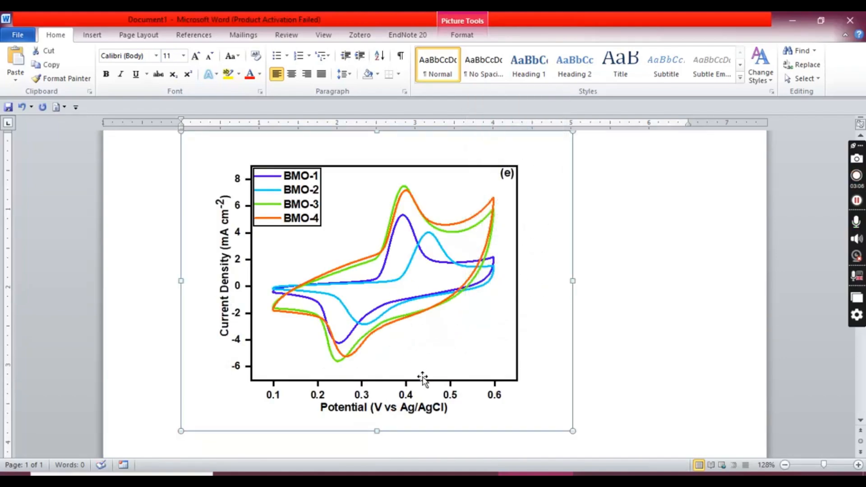
{"action": "left_click_drag", "start_coordinate": [400, 338], "coordinate": [277, 335]}
{"action": "right_click", "coordinate": [279, 336]}
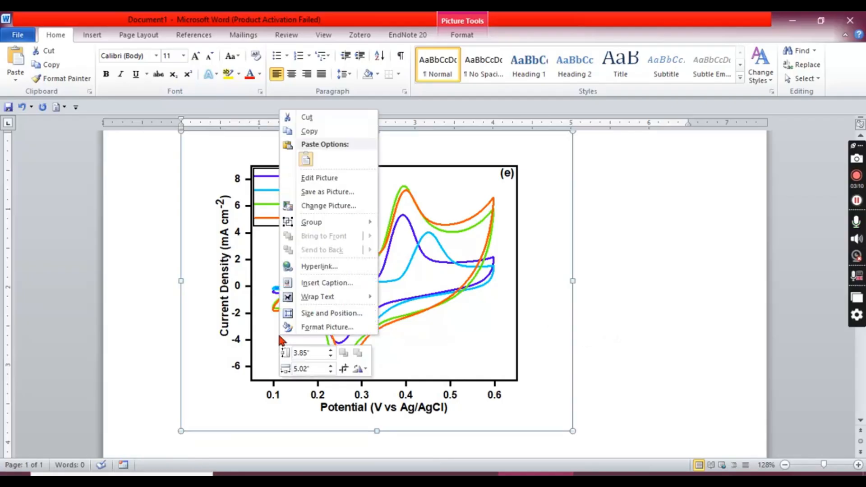
{"action": "mouse_move", "coordinate": [314, 302]}
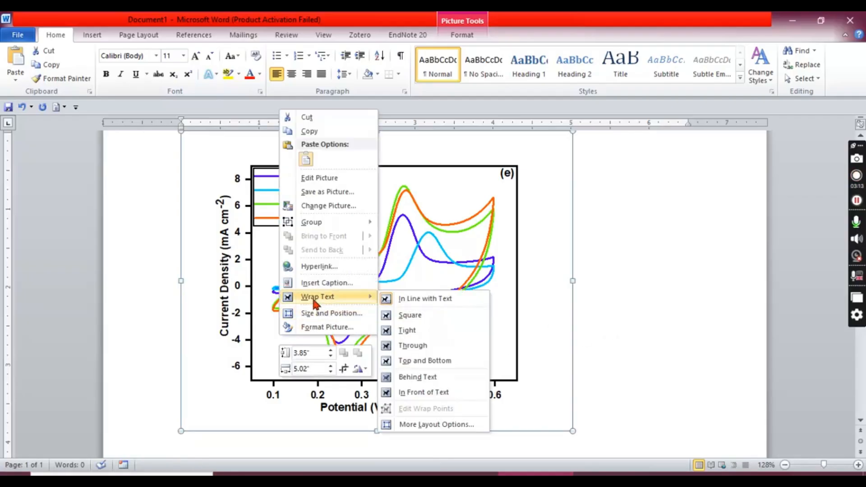
{"action": "left_click", "coordinate": [408, 330]}
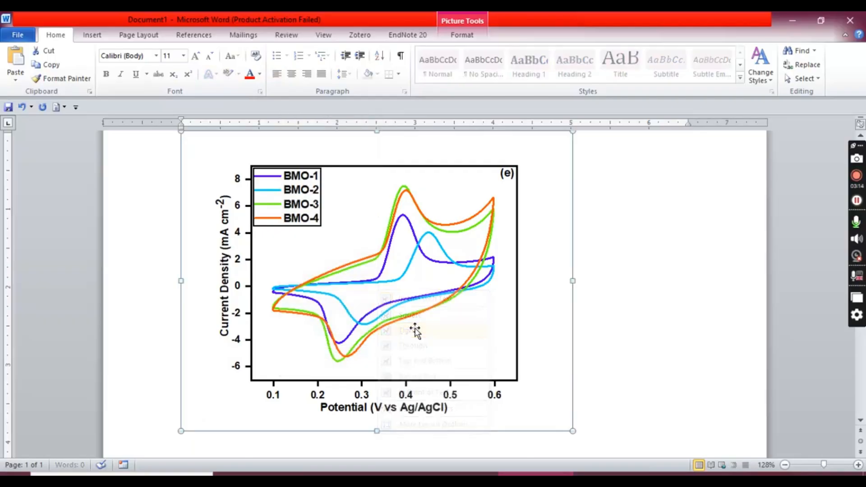
- Move the graph (e) picture to the upper-left area of the page and deselect it
{"action": "left_click_drag", "start_coordinate": [421, 314], "coordinate": [360, 328]}
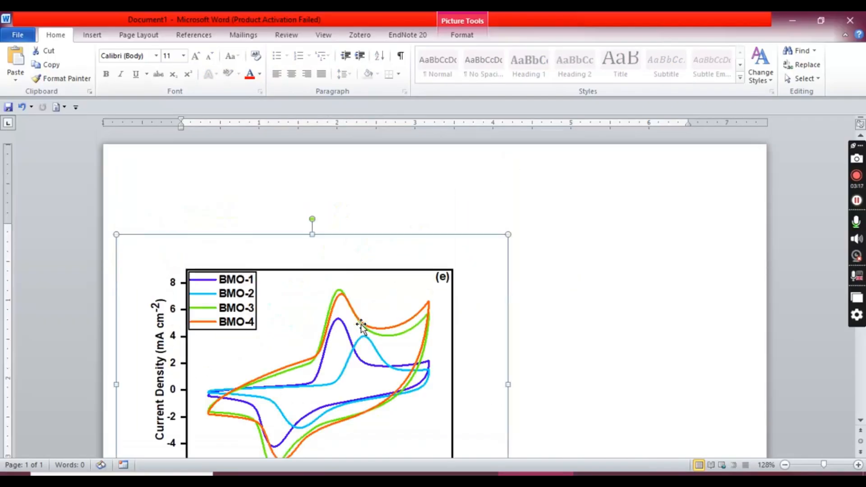
{"action": "left_click_drag", "start_coordinate": [306, 363], "coordinate": [277, 293]}
{"action": "left_click", "coordinate": [574, 319]}
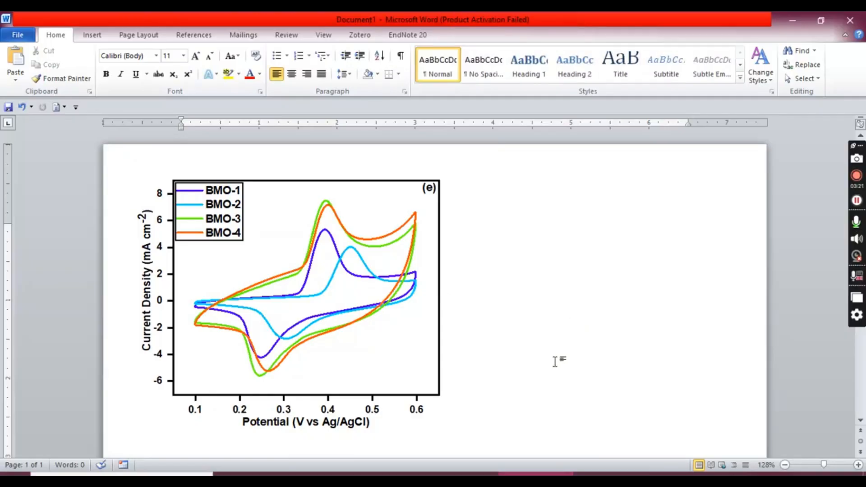
- Switch to OriginPro, copy Graph1 (panel c) as a picture, and paste it into the Word document beside graph (e)
{"action": "key", "text": "alt+Tab"}
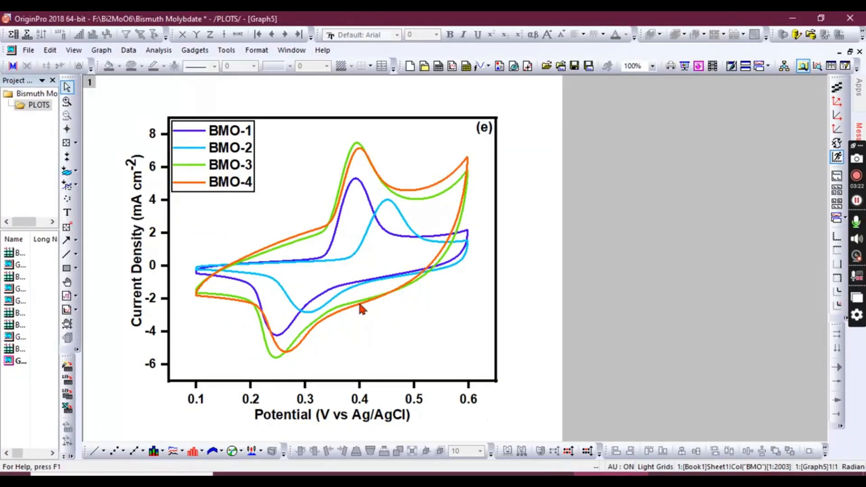
{"action": "double_click", "coordinate": [25, 299]}
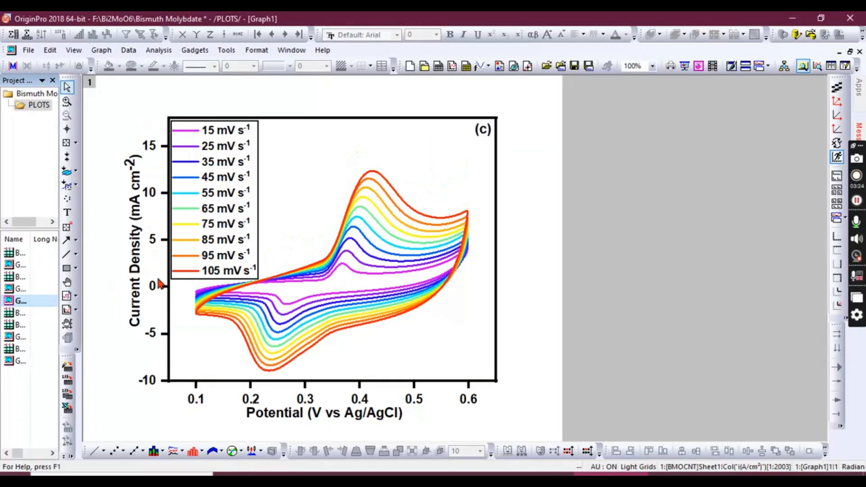
{"action": "right_click", "coordinate": [291, 187]}
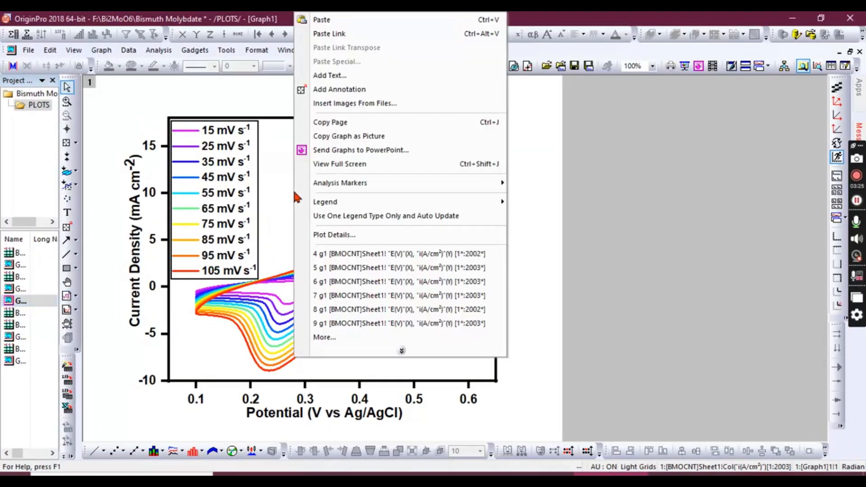
{"action": "left_click", "coordinate": [362, 137]}
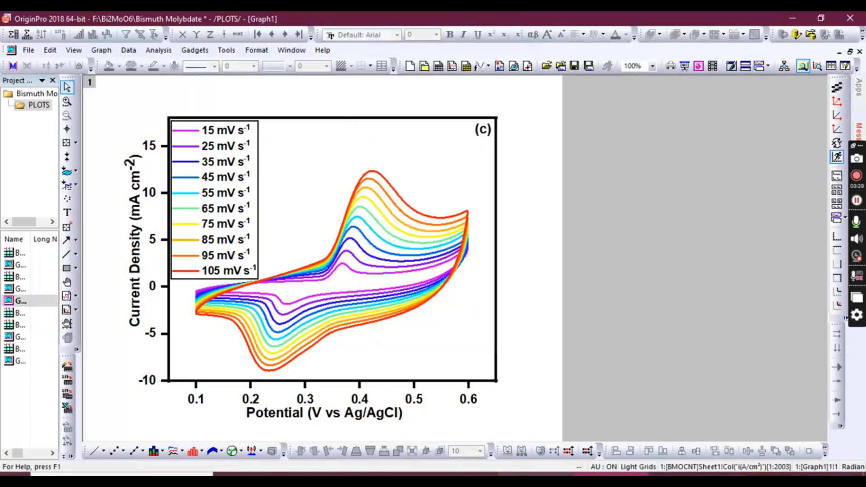
{"action": "key", "text": "alt+Tab"}
{"action": "right_click", "coordinate": [515, 320]}
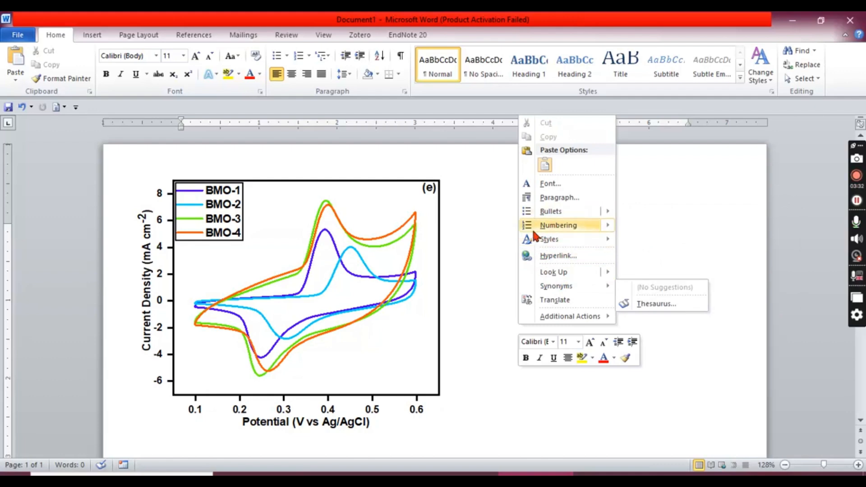
{"action": "left_click", "coordinate": [489, 245]}
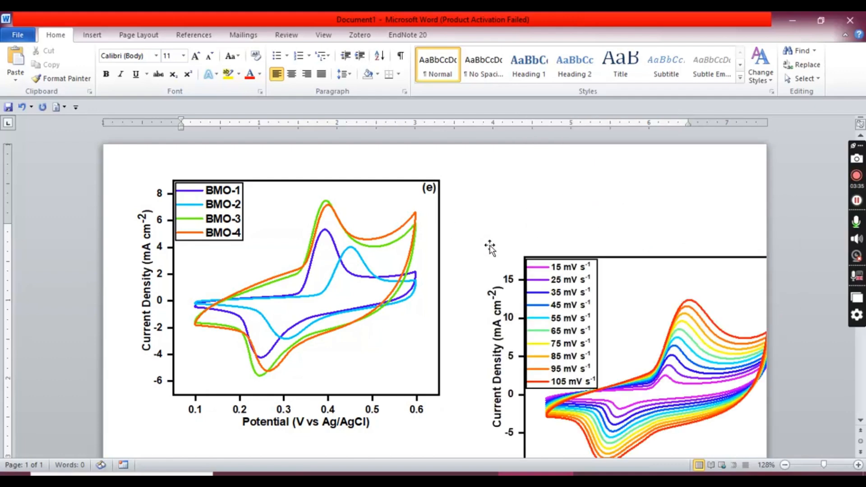
- Apply Tight text wrapping to the graph (c) picture and align it alongside graph (e) in the upper row
{"action": "right_click", "coordinate": [535, 289]}
{"action": "mouse_move", "coordinate": [562, 251]}
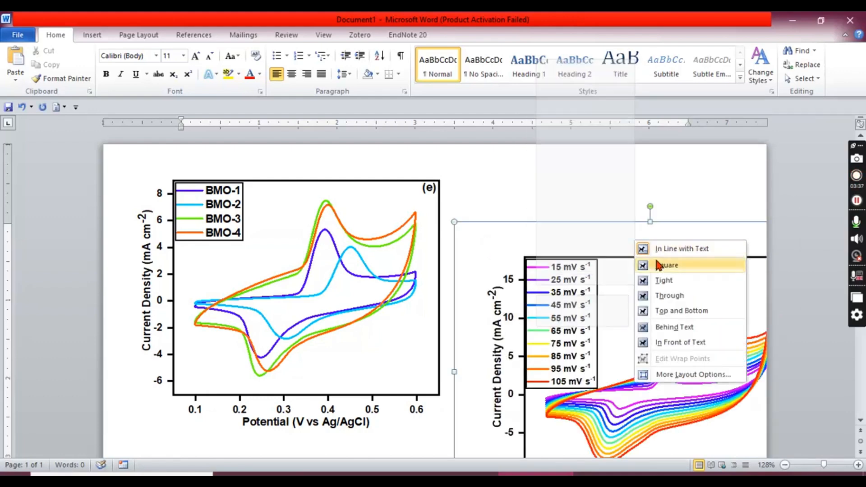
{"action": "left_click", "coordinate": [663, 280]}
{"action": "left_click_drag", "start_coordinate": [551, 348], "coordinate": [551, 270]}
- Copy Graph4 (panel d) from OriginPro as a picture and paste it into the Word document below the first two graphs
{"action": "scroll", "coordinate": [549, 277], "scroll_direction": "down", "scroll_amount": 5}
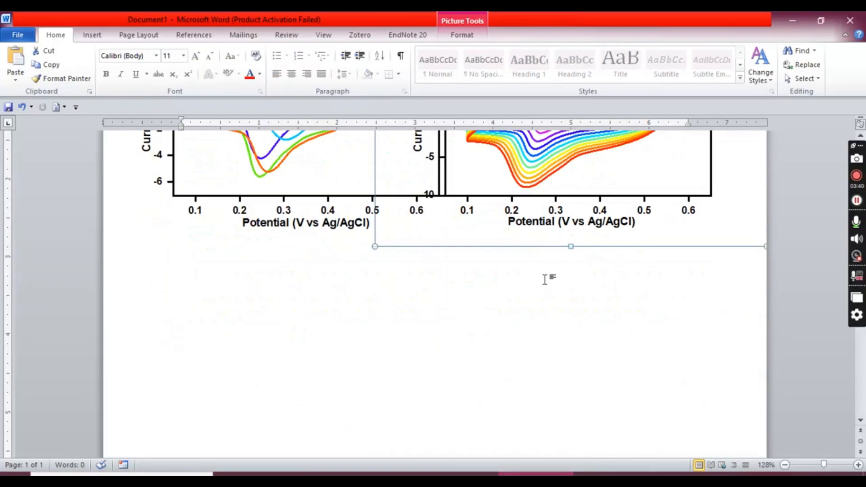
{"action": "triple_click", "coordinate": [400, 325]}
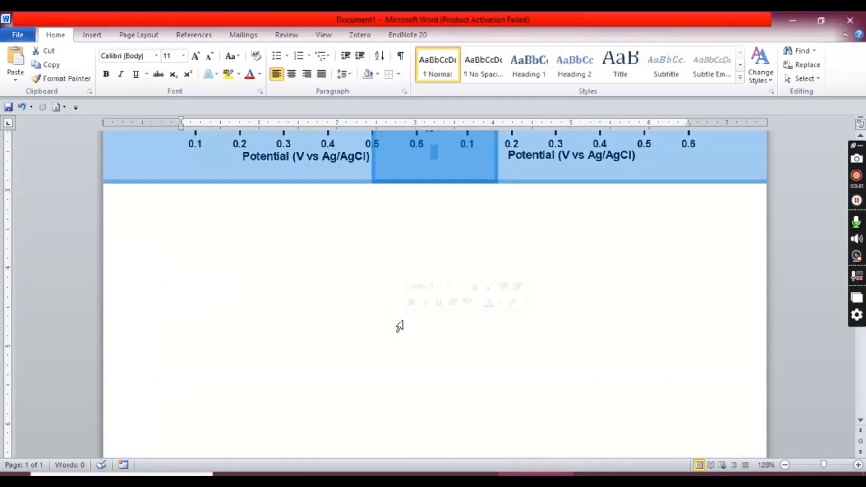
{"action": "left_click", "coordinate": [432, 249]}
{"action": "left_click", "coordinate": [594, 472]}
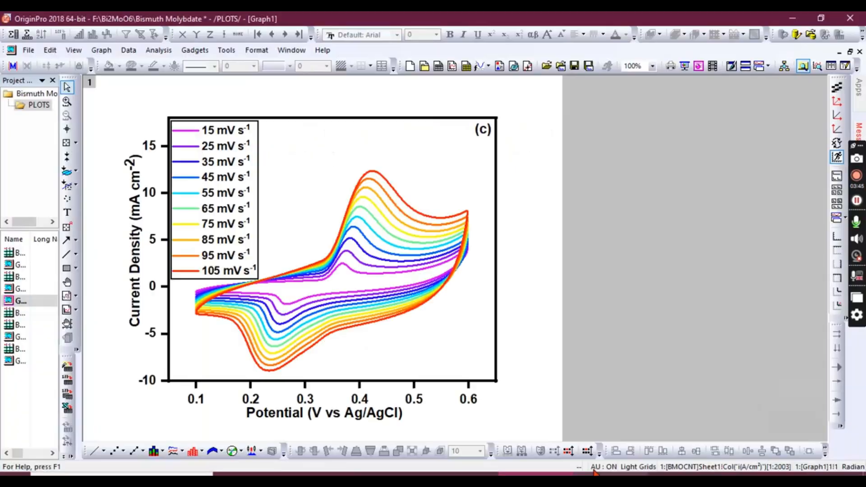
{"action": "double_click", "coordinate": [26, 335]}
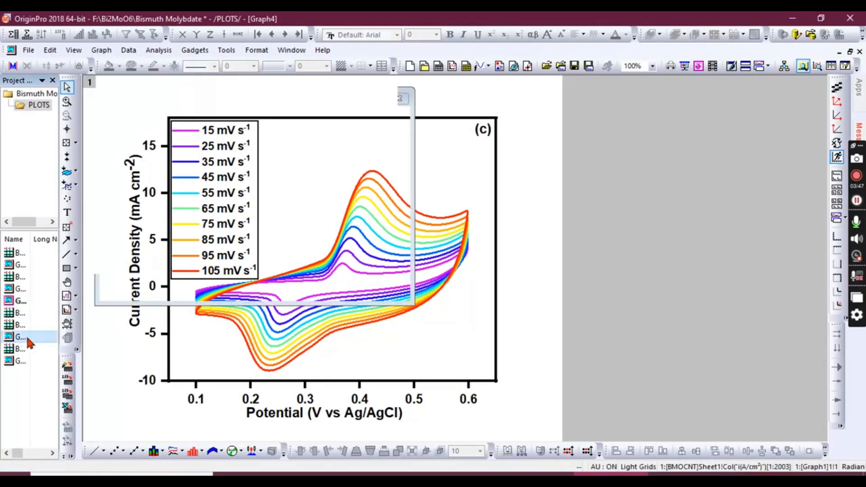
{"action": "right_click", "coordinate": [311, 196]}
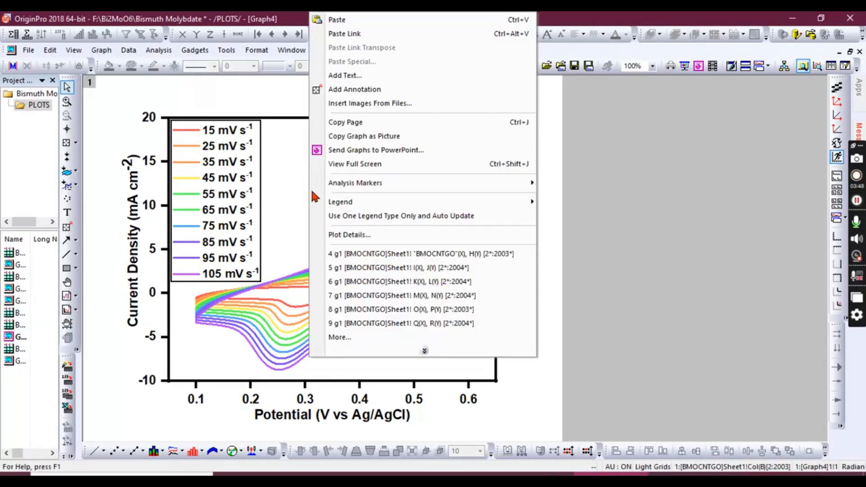
{"action": "left_click", "coordinate": [379, 136]}
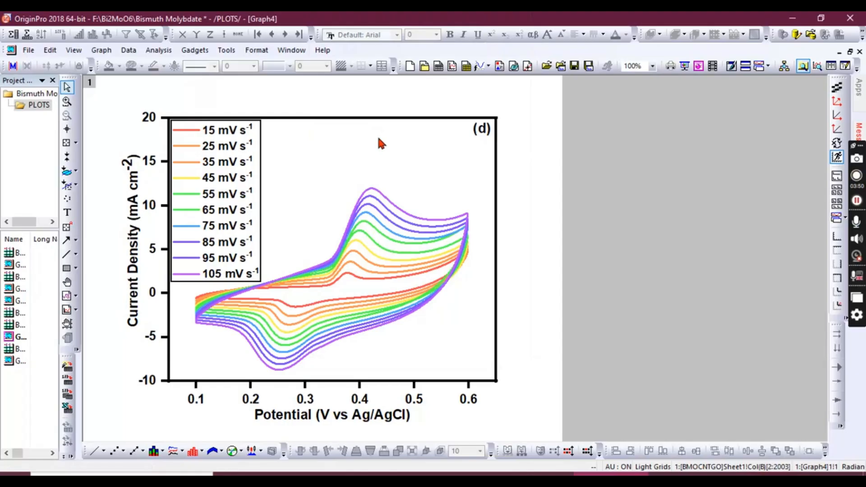
{"action": "left_click", "coordinate": [514, 473]}
{"action": "right_click", "coordinate": [458, 305]}
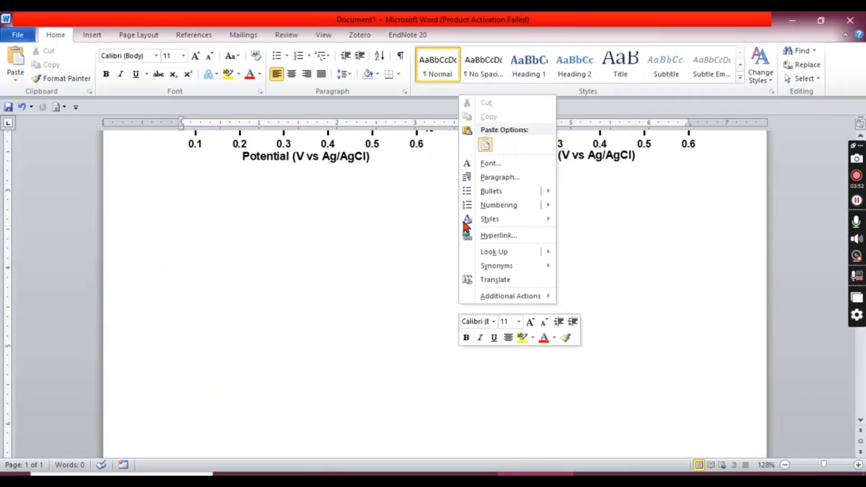
{"action": "left_click", "coordinate": [486, 149]}
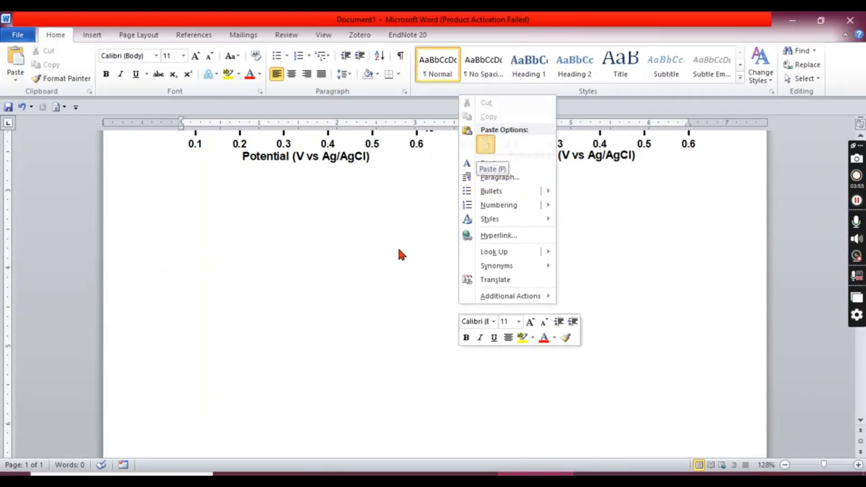
- Apply Tight text wrapping to the graph (d) picture and position it directly below graph (e)
{"action": "right_click", "coordinate": [405, 269]}
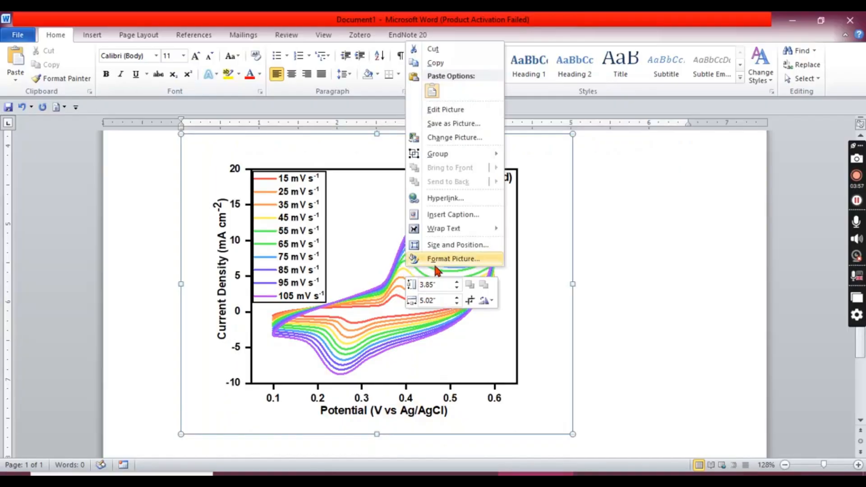
{"action": "mouse_move", "coordinate": [455, 228]}
{"action": "left_click", "coordinate": [535, 263]}
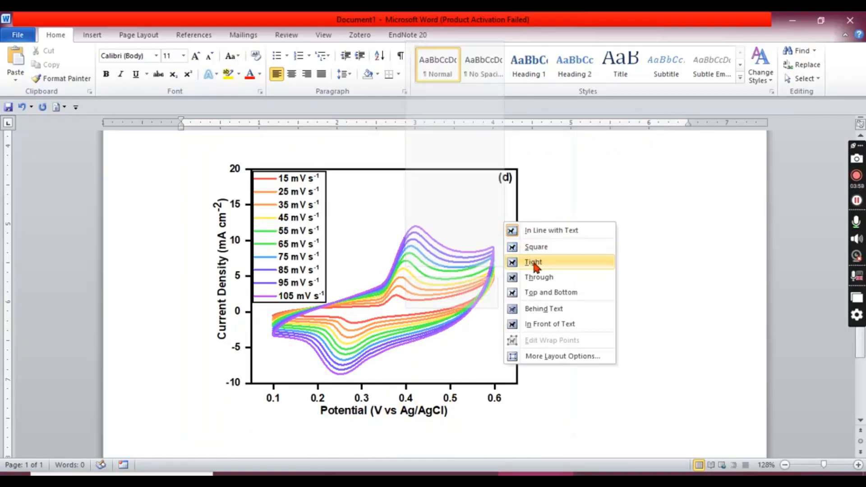
{"action": "scroll", "coordinate": [464, 264], "scroll_direction": "up", "scroll_amount": 3}
{"action": "left_click_drag", "start_coordinate": [379, 377], "coordinate": [315, 239]}
{"action": "scroll", "coordinate": [321, 253], "scroll_direction": "up", "scroll_amount": 3}
{"action": "left_click_drag", "start_coordinate": [337, 330], "coordinate": [318, 328]}
- Switch to OriginPro, open Graph2 (panel b), and copy it as a picture
{"action": "scroll", "coordinate": [468, 415], "scroll_direction": "down", "scroll_amount": 6}
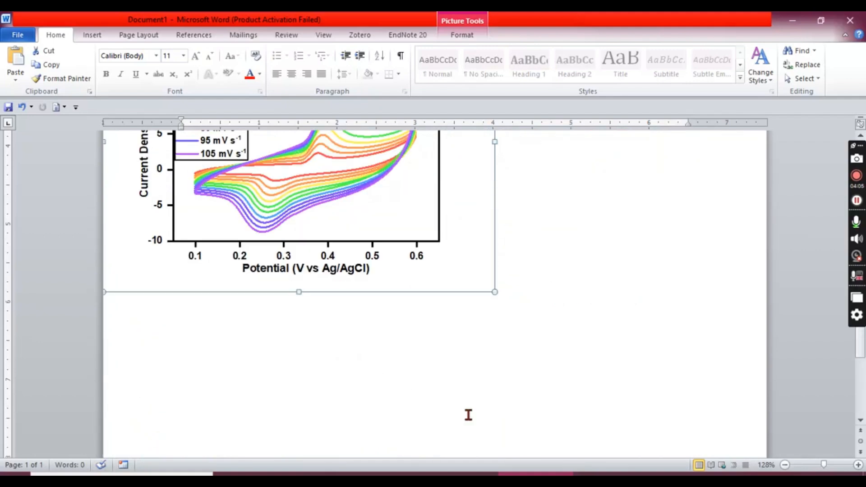
{"action": "left_click", "coordinate": [607, 475]}
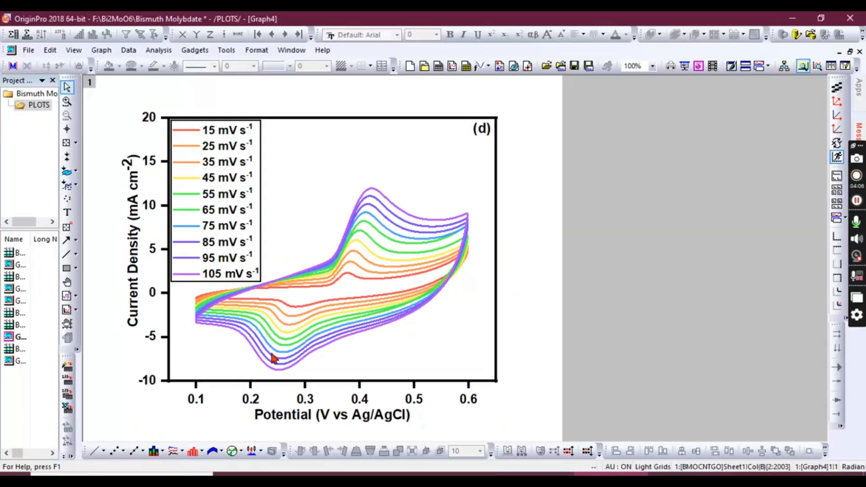
{"action": "double_click", "coordinate": [26, 263]}
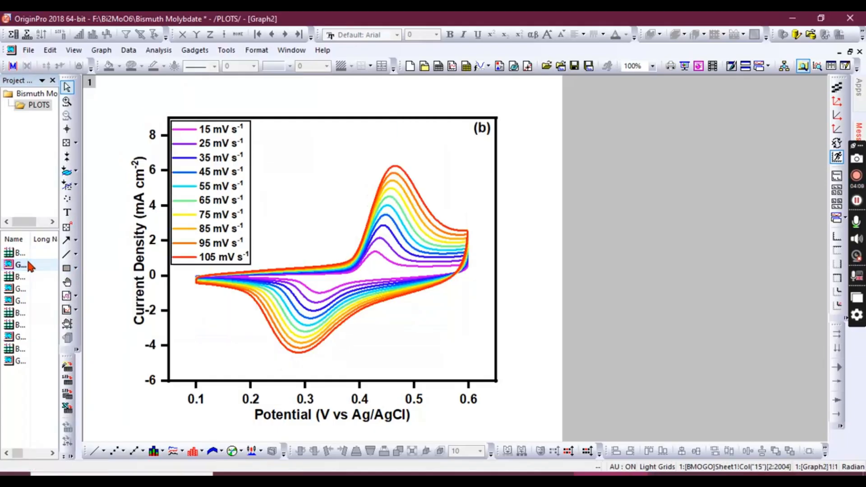
{"action": "right_click", "coordinate": [283, 194]}
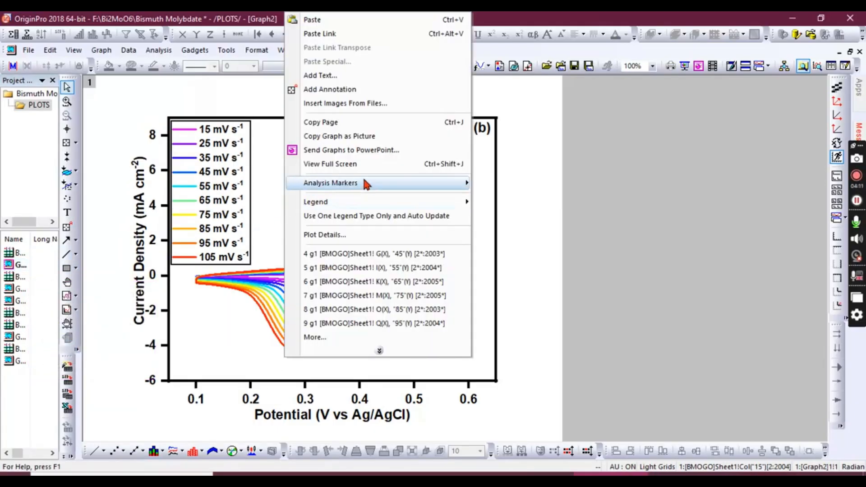
{"action": "left_click", "coordinate": [368, 136]}
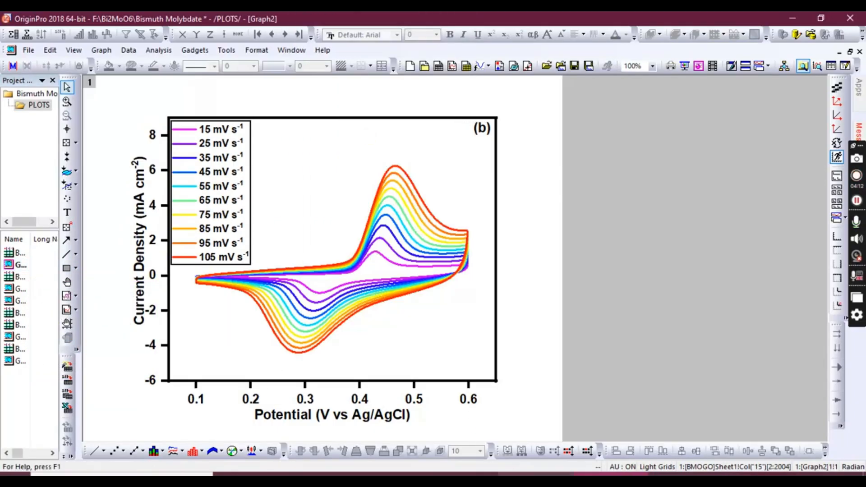